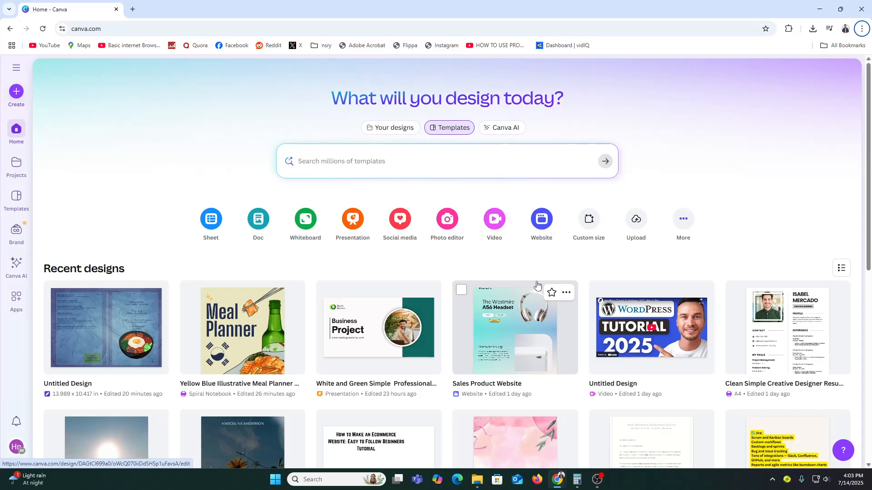
Search the template library for "youtube shorts".
click(427, 168)
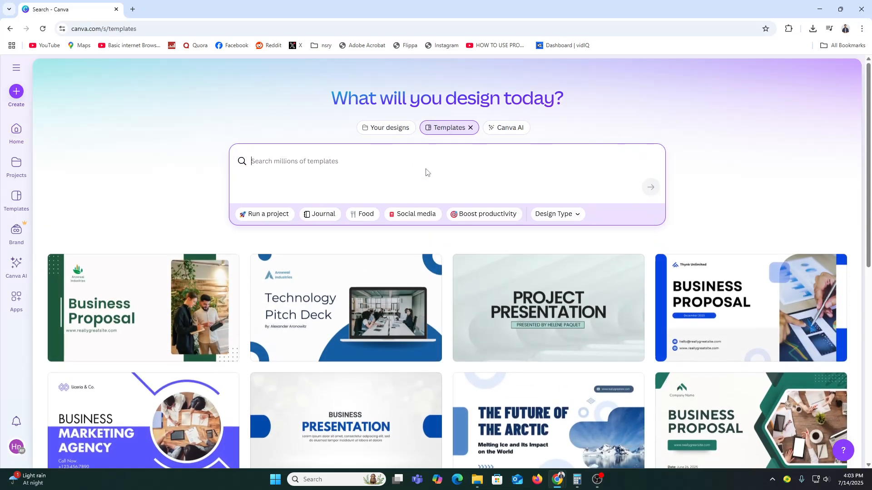
text(y)
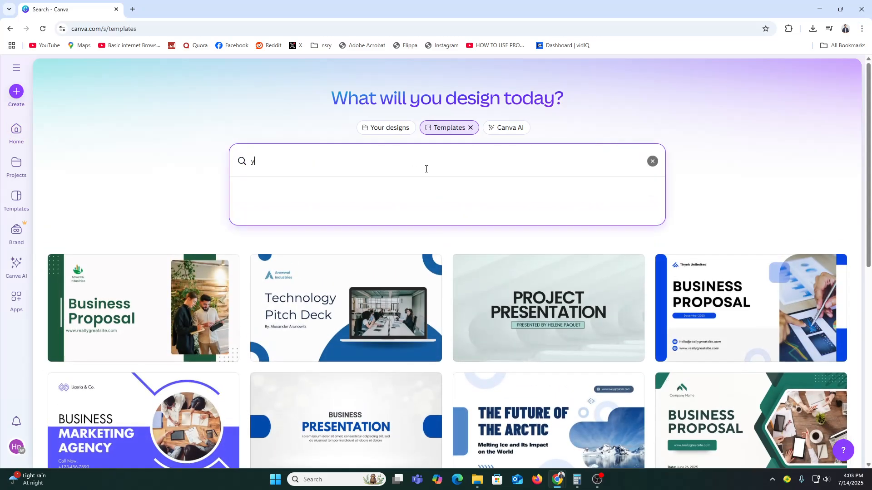
text(outube shorts)
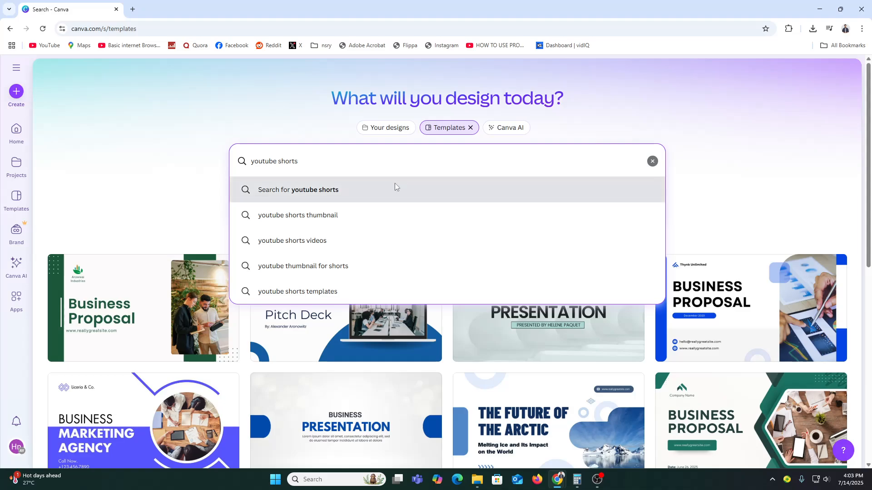
click(394, 186)
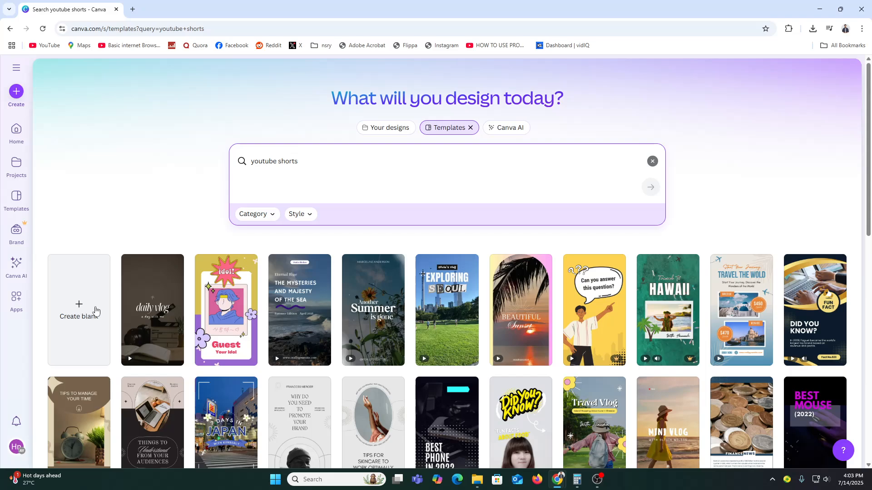
Start customizing the White Minimalist Aesthetic Daily Vlog Youtube Shorts template and look over its first pages.
click(144, 291)
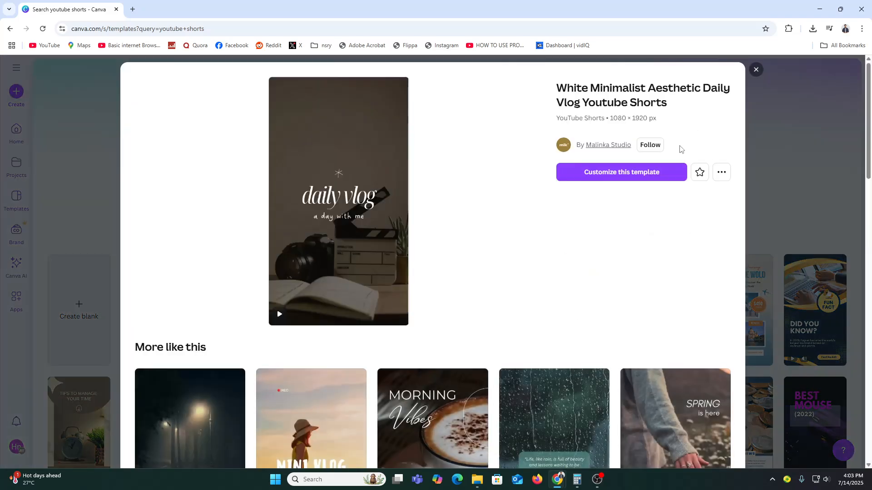
click(662, 174)
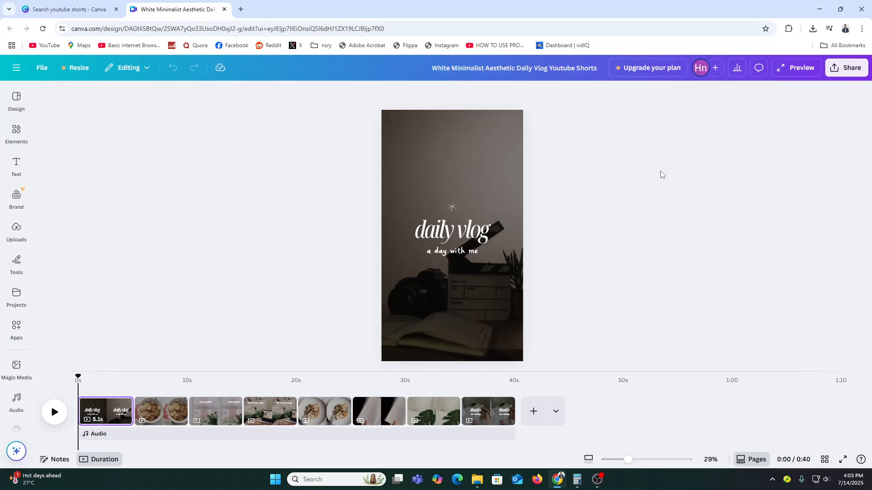
scroll(739, 253, down, 1)
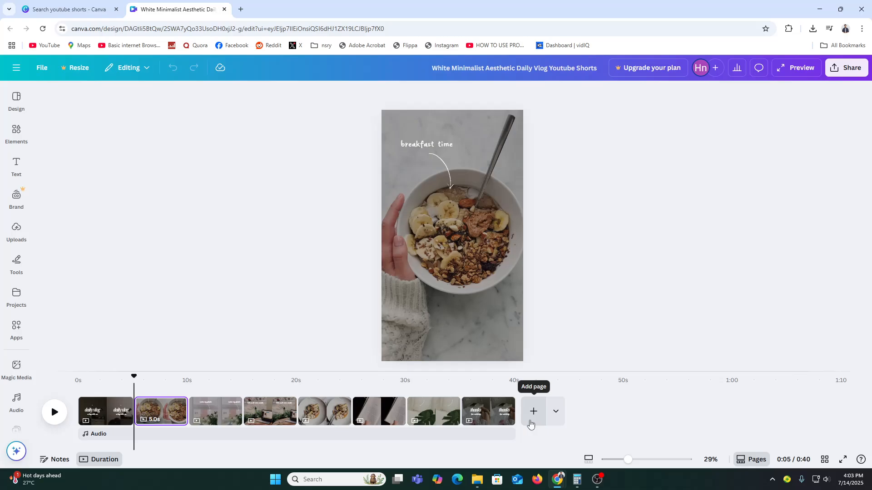
Add a new page at the end of the timeline and set its background color to white.
click(531, 424)
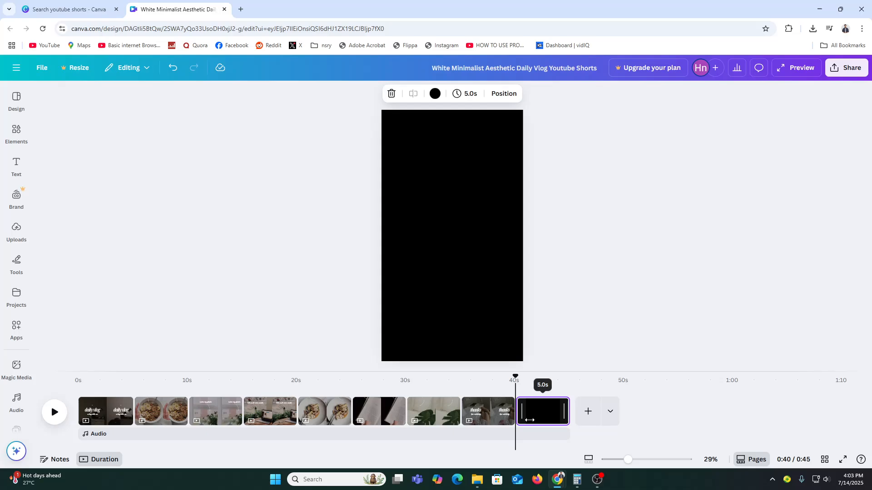
click(435, 94)
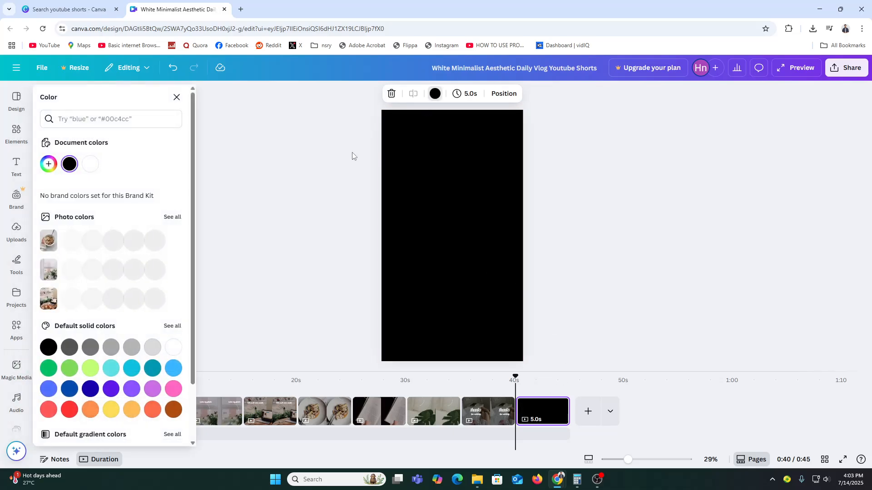
click(91, 164)
click(295, 218)
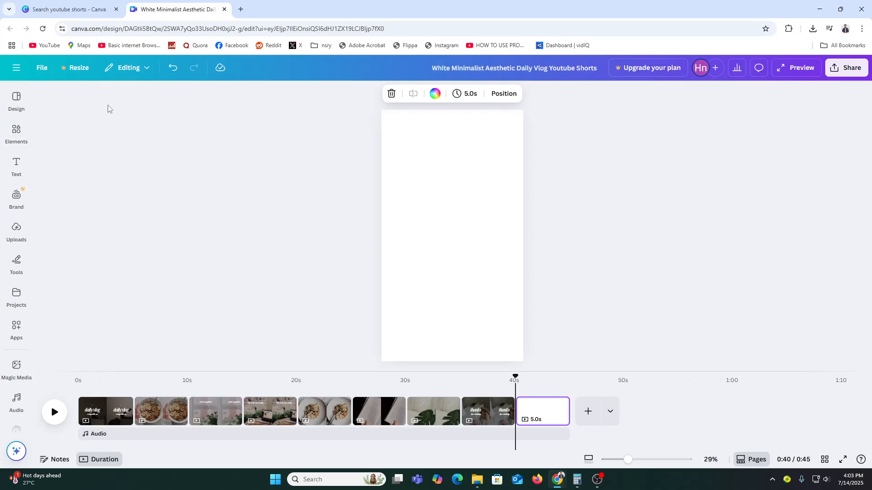
Upload the Pinterest video download tutorial from 01-07-25 > SHORT on Local Disk (E:), fill the blank page with it and pause its playback.
click(16, 230)
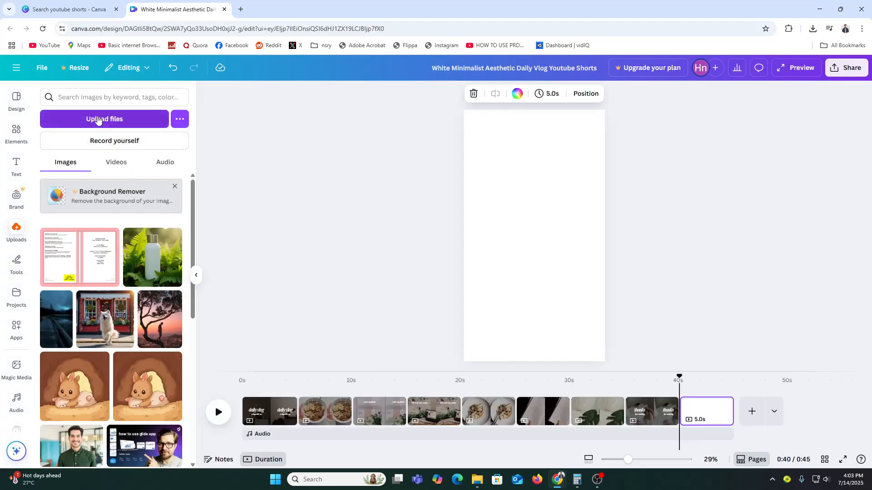
click(103, 119)
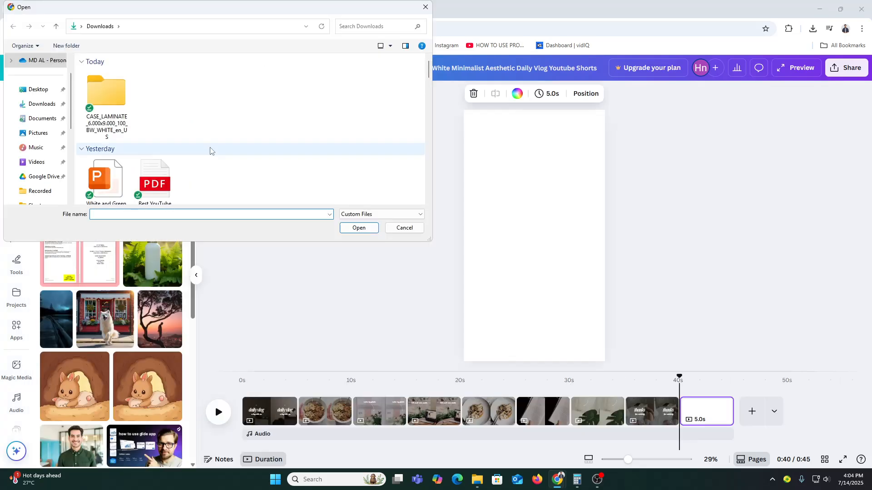
scroll(50, 154, down, 5)
click(48, 148)
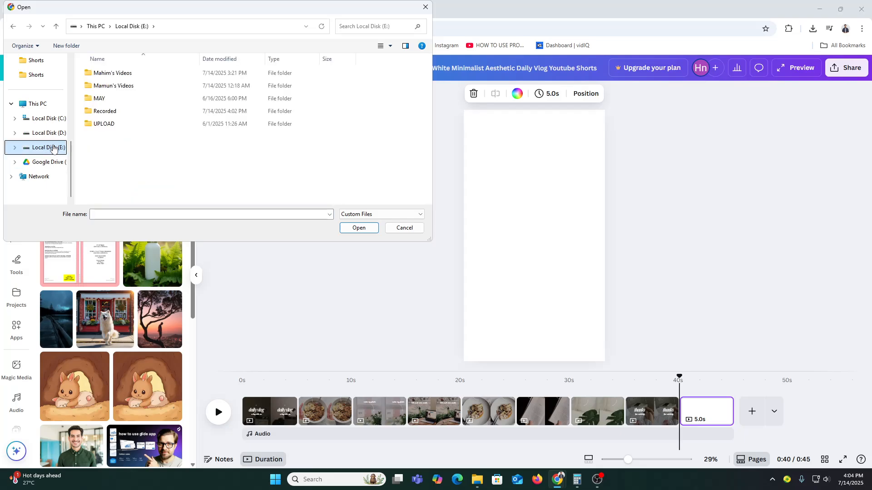
double_click(120, 74)
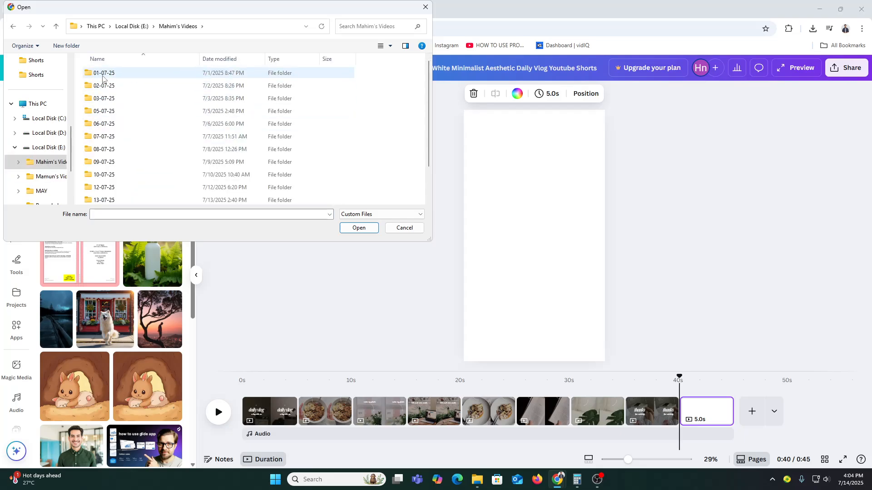
double_click(119, 74)
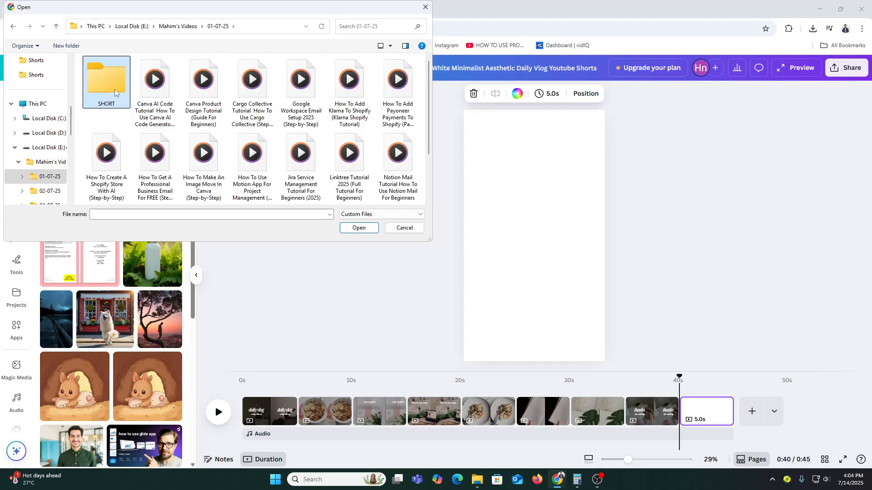
double_click(107, 79)
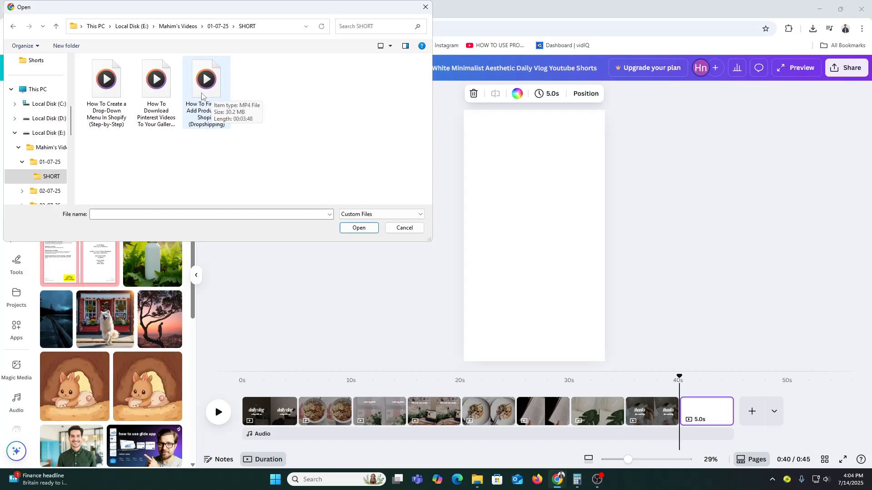
double_click(156, 82)
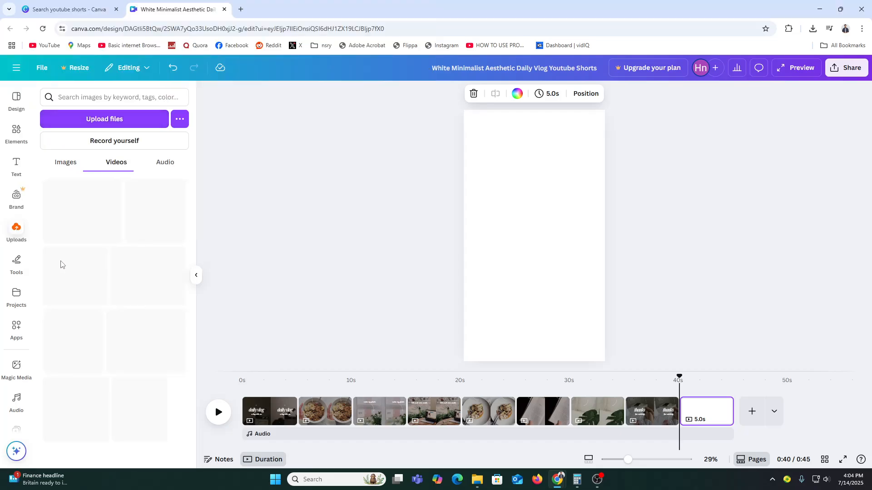
drag(80, 196, 539, 239)
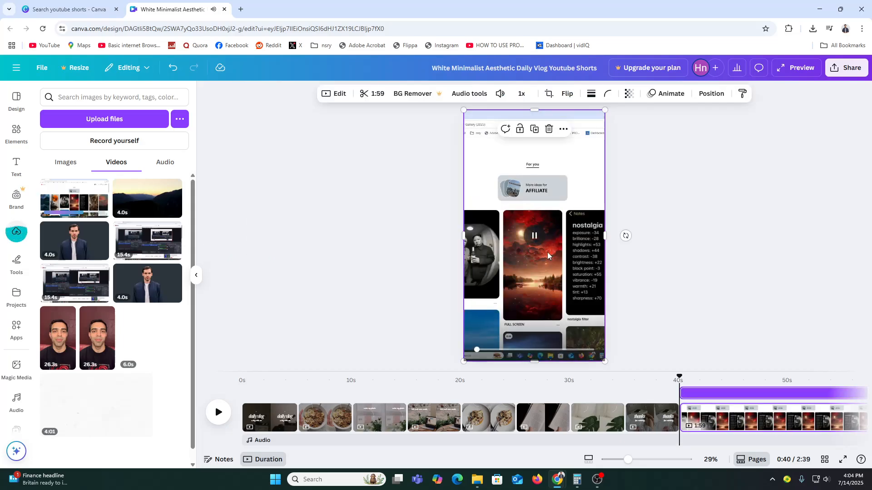
click(539, 238)
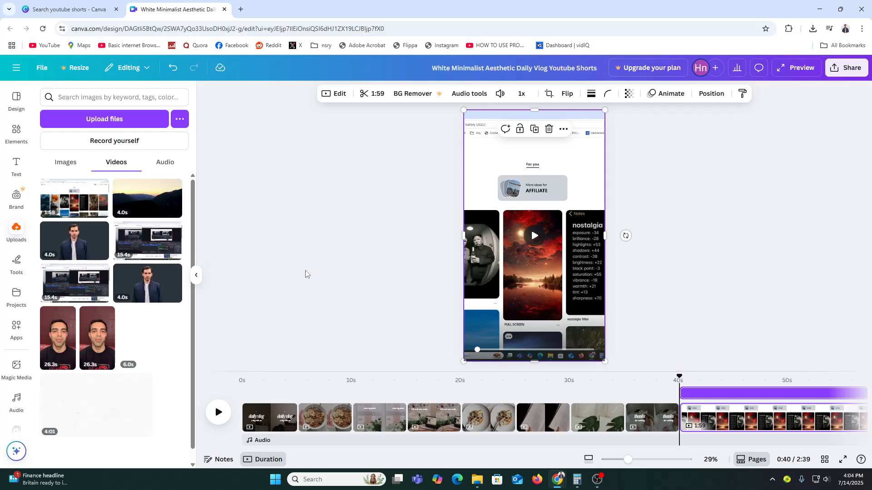
Add a heading reading "SUBSCRIBE" near the top of the video page.
click(13, 165)
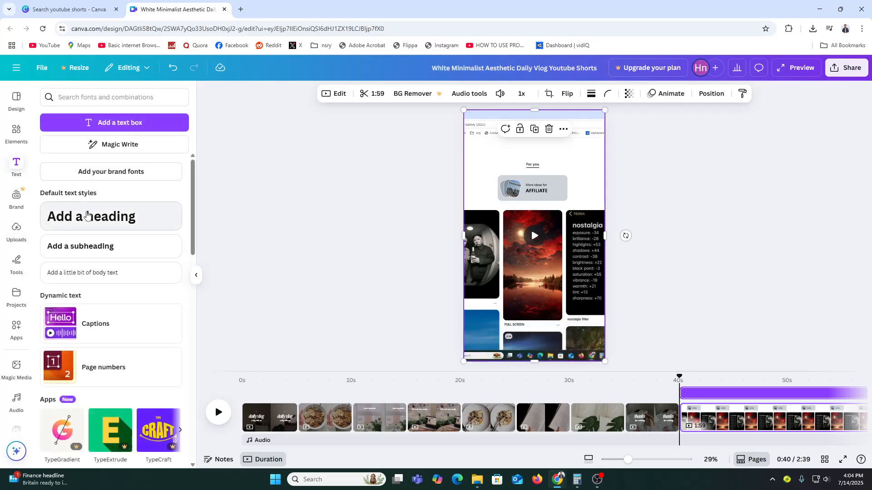
drag(109, 217, 513, 149)
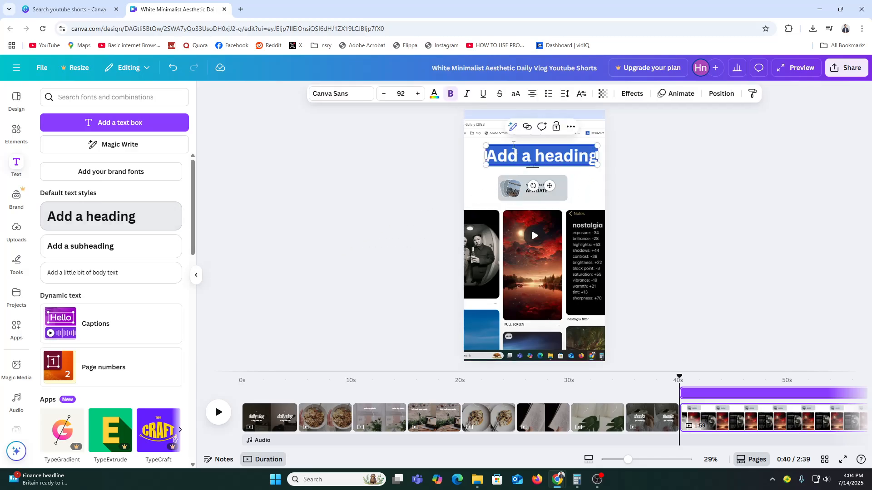
text(SUBSCRIBE)
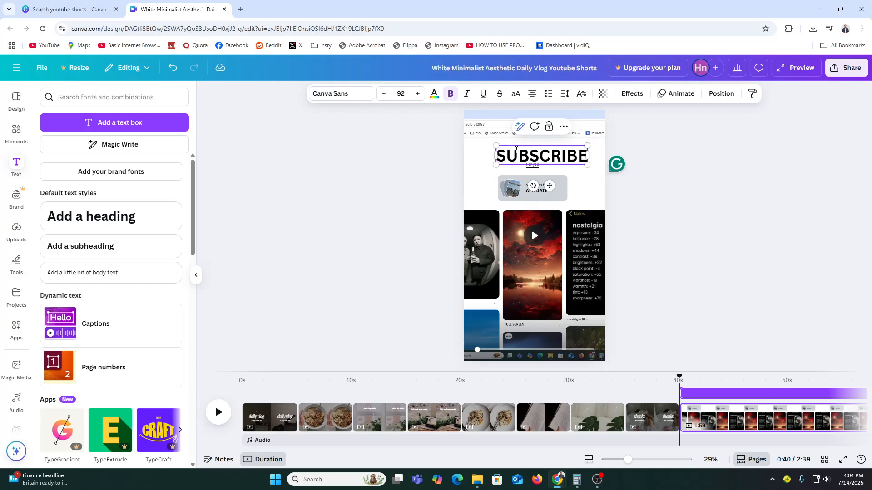
click(789, 209)
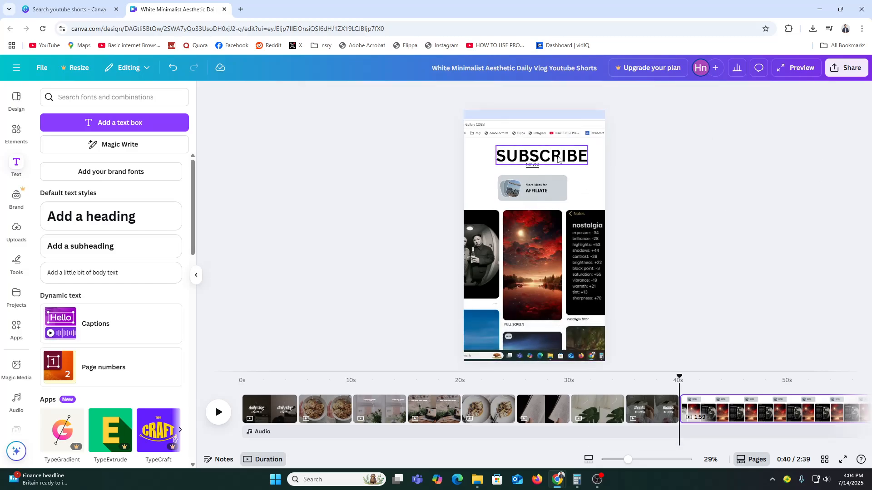
Shift the SUBSCRIBE heading slightly toward the page's horizontal center and color its text yellow.
drag(551, 157, 540, 154)
click(433, 94)
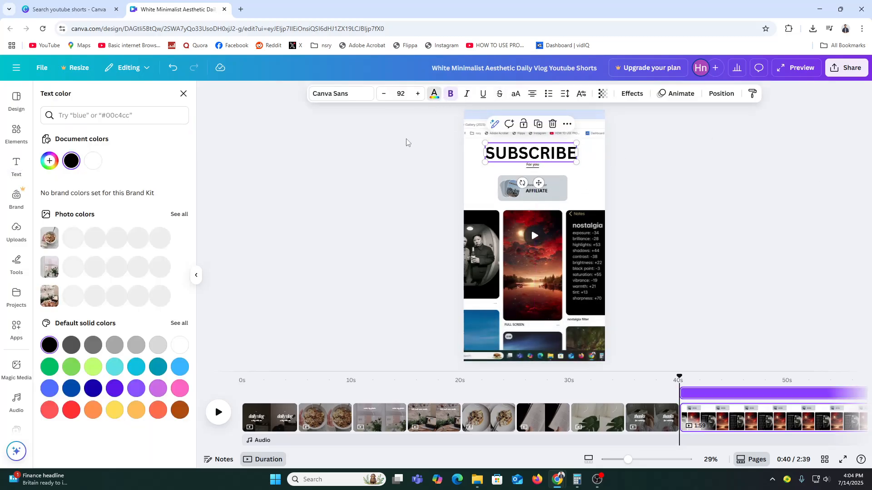
click(116, 402)
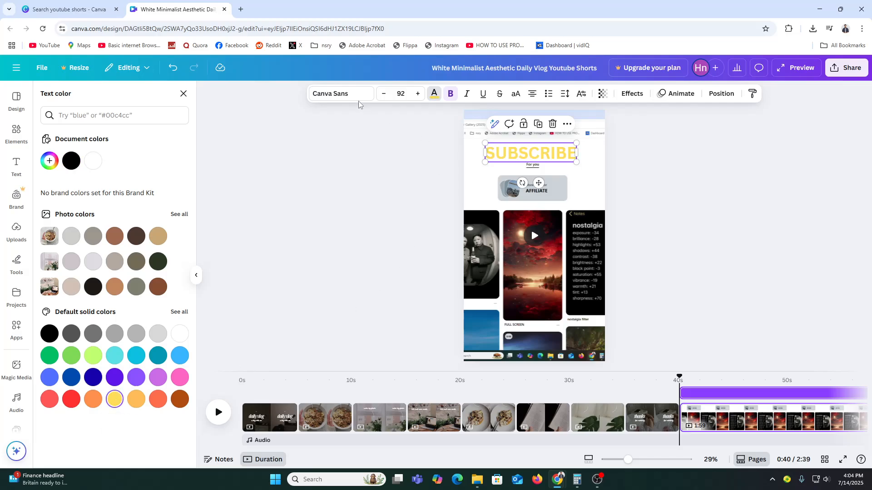
Try Dreaming Outloud Sans Alt on the SUBSCRIBE heading, and settle on the Norwester font.
click(344, 94)
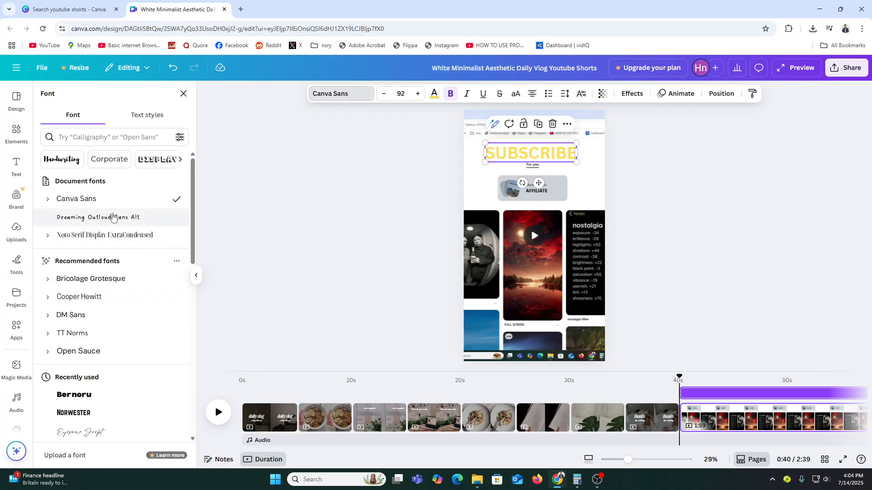
click(113, 217)
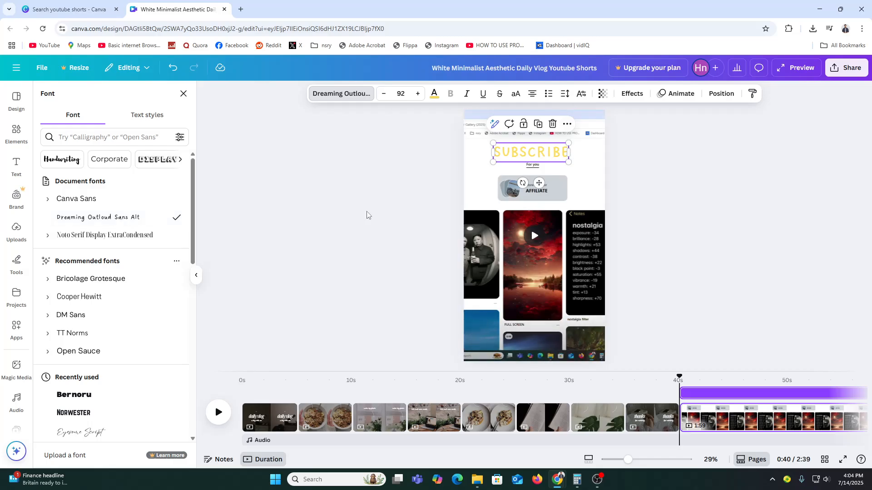
scroll(123, 321, down, 1)
click(109, 366)
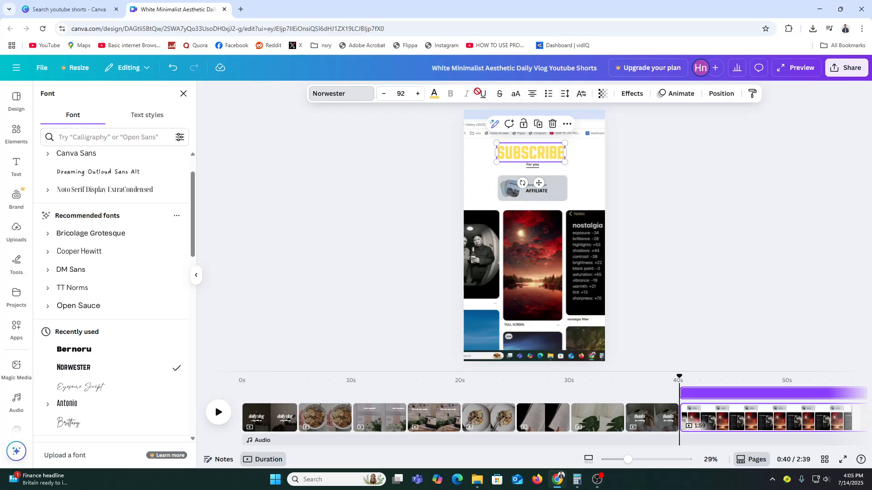
Apply the Outline text effect to the SUBSCRIBE heading with a black outline color.
click(640, 94)
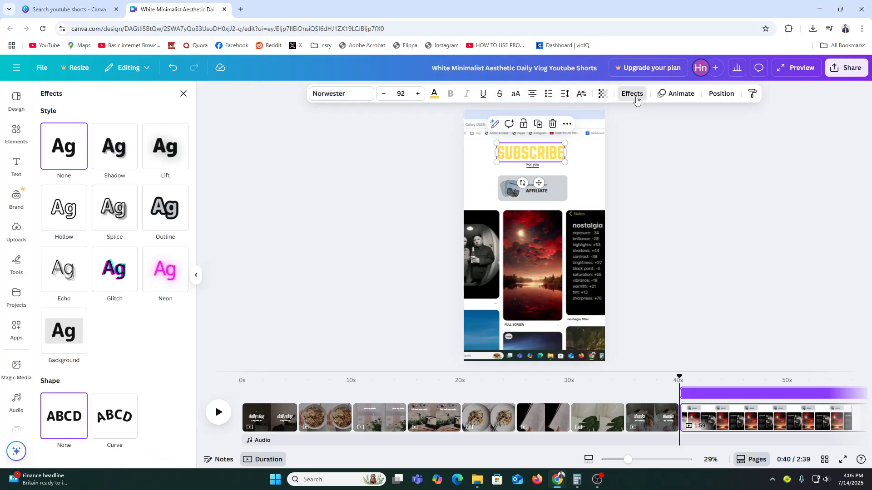
click(158, 213)
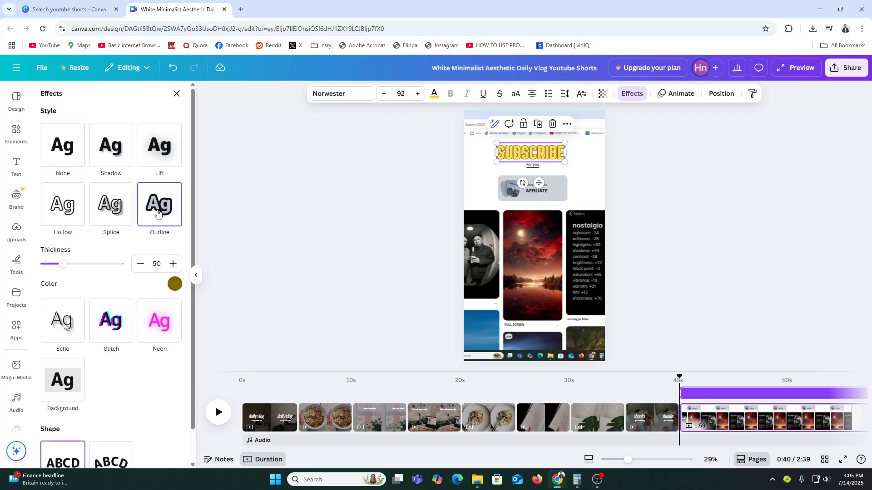
click(174, 284)
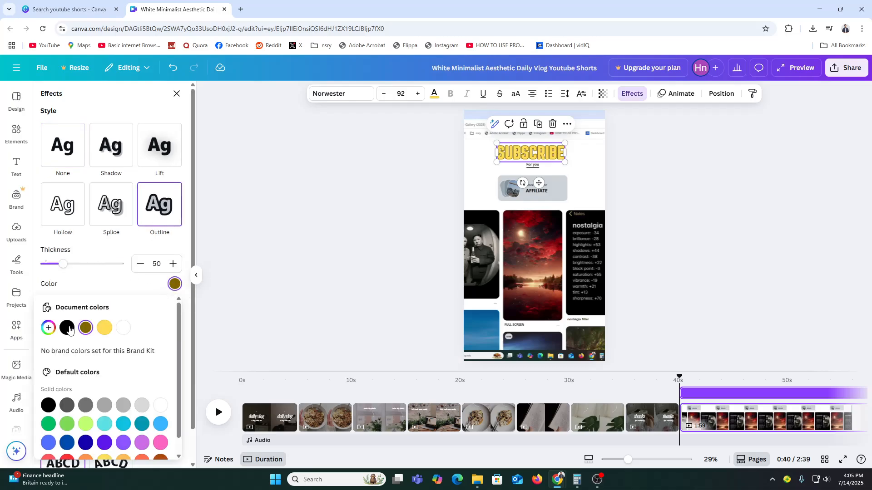
click(67, 329)
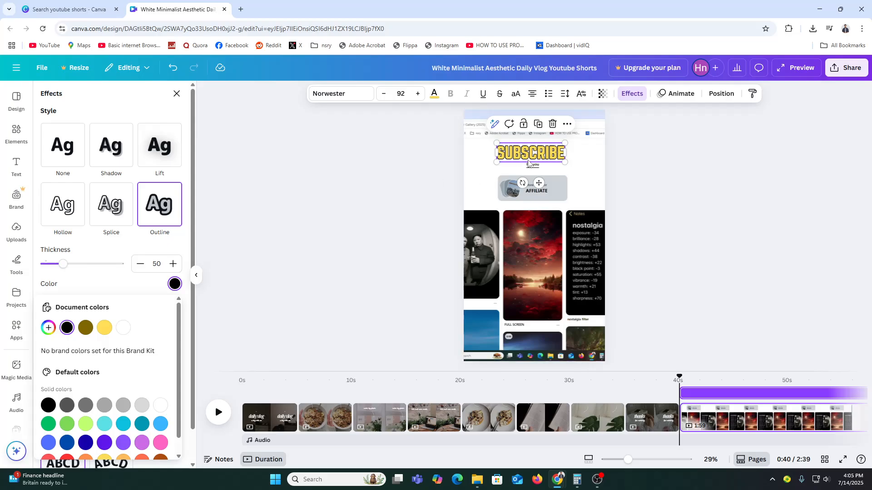
Preview the Typewriter animation on the SUBSCRIBE heading, then apply the Wiggle add-on effect and try to adjust its intensity.
click(676, 94)
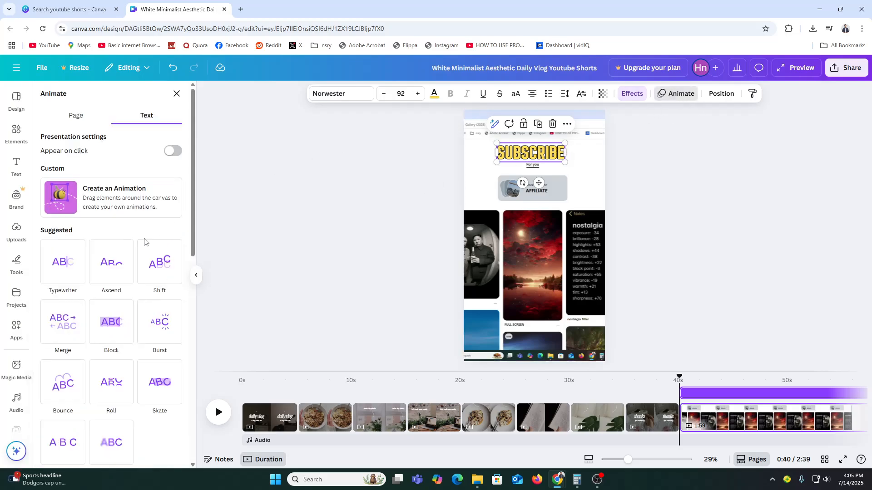
click(63, 262)
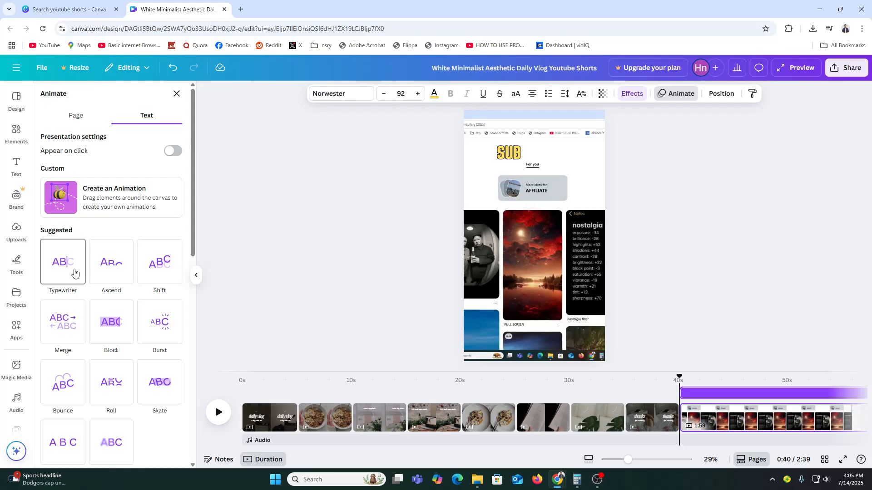
scroll(167, 279, down, 10)
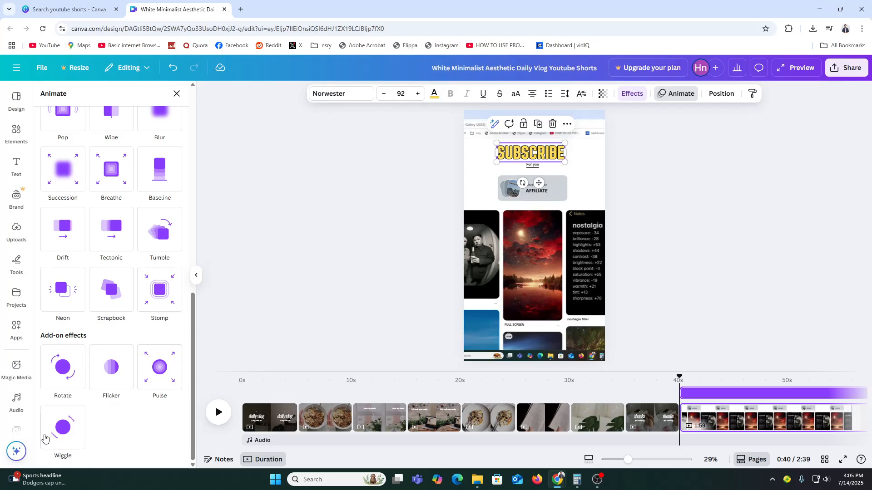
click(61, 431)
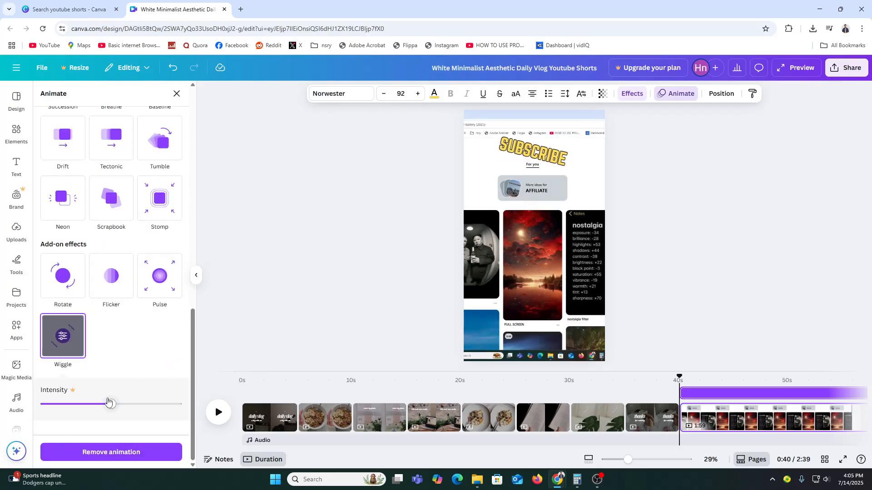
click(104, 406)
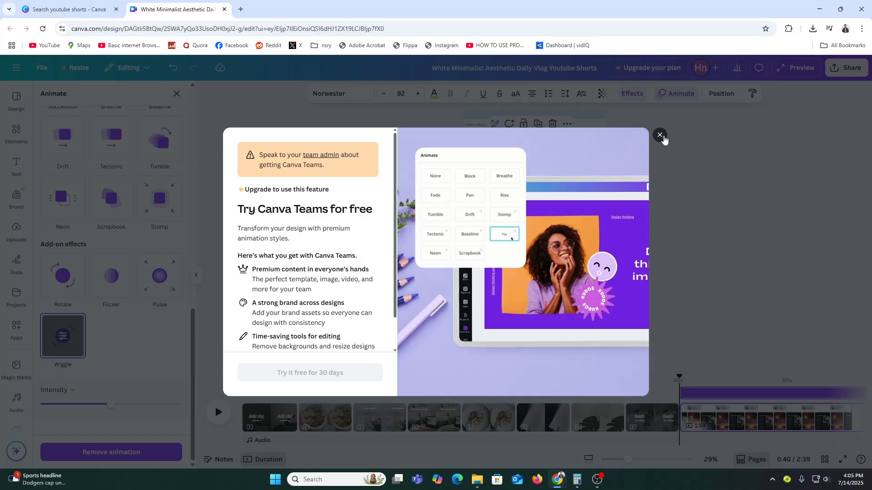
click(660, 136)
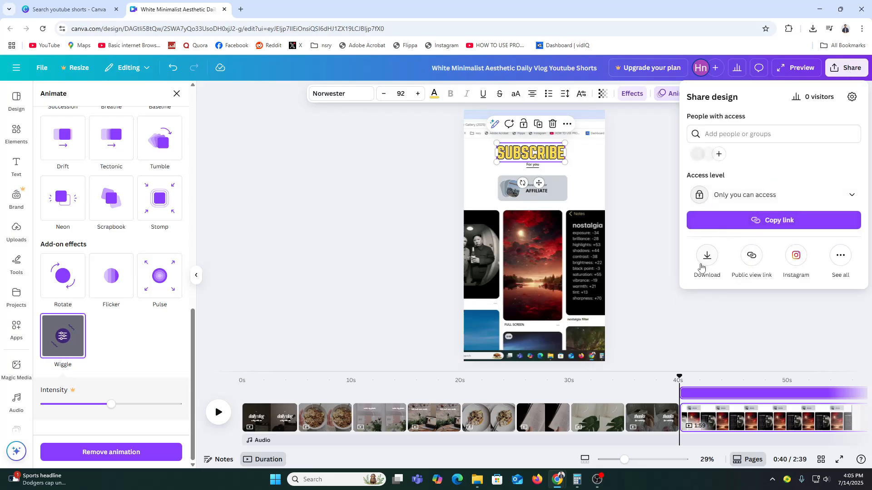
Download only page 9 of the design as an MP4 video, leaving the other pages out of the selection.
click(707, 255)
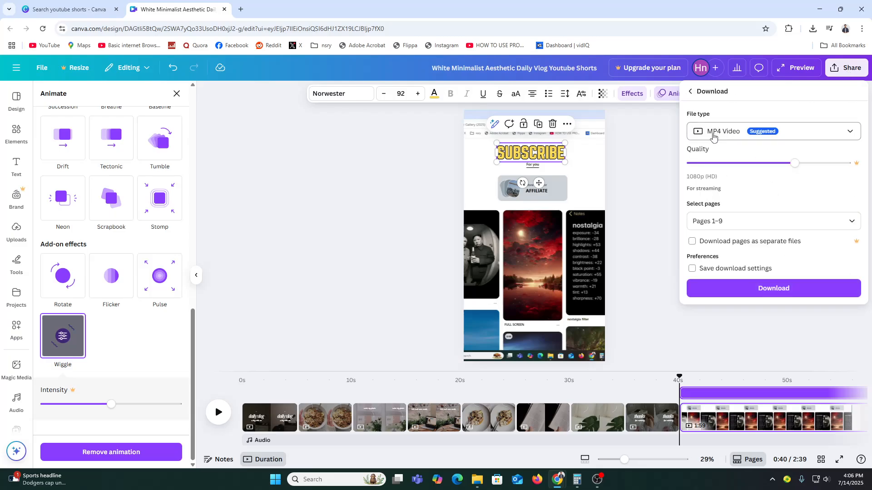
click(737, 221)
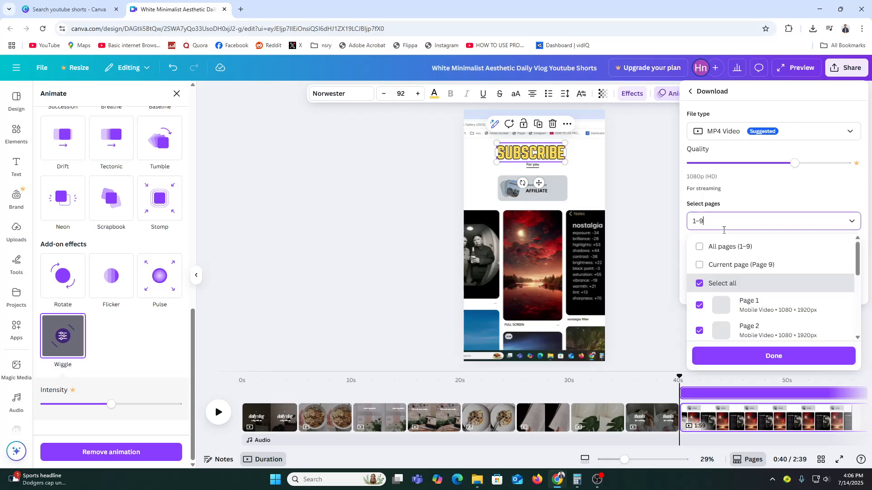
click(699, 284)
scroll(696, 301, down, 4)
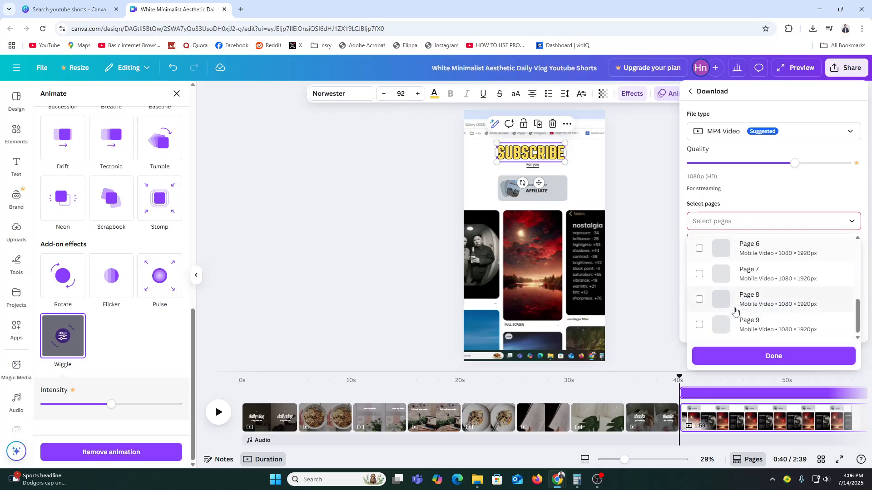
click(699, 325)
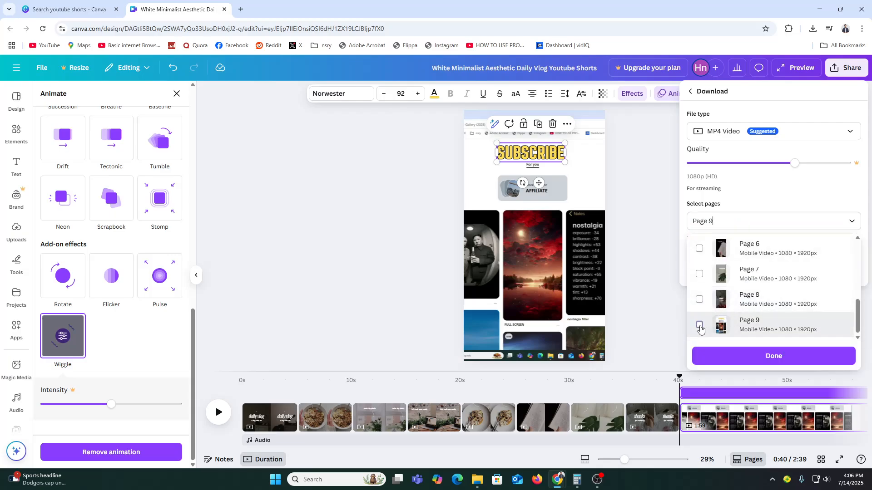
click(752, 357)
click(782, 272)
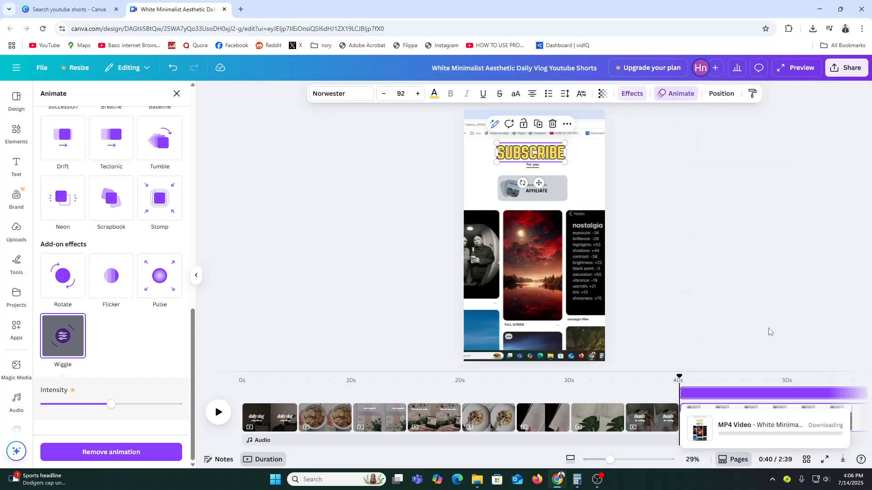